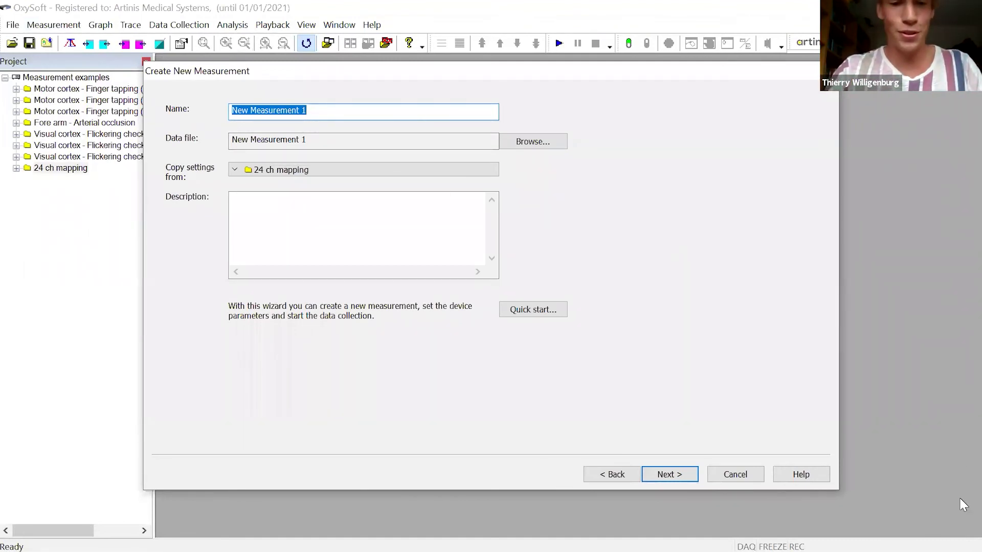
- Name the new measurement 200610ocmmtest, choose not to copy settings from any template or measurement, and continue to device selection
text(200610ocmmtest)
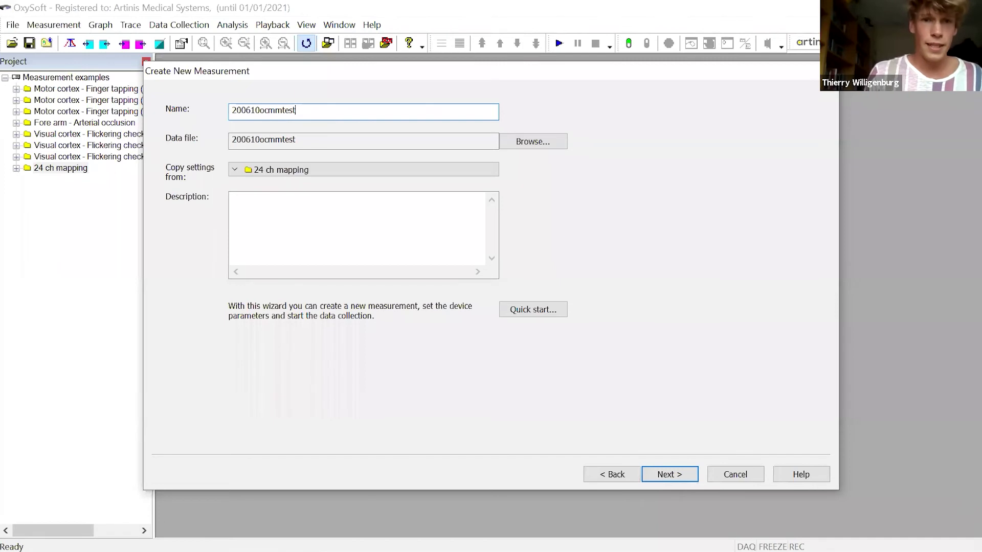
click(296, 174)
scroll(310, 203, up, 3)
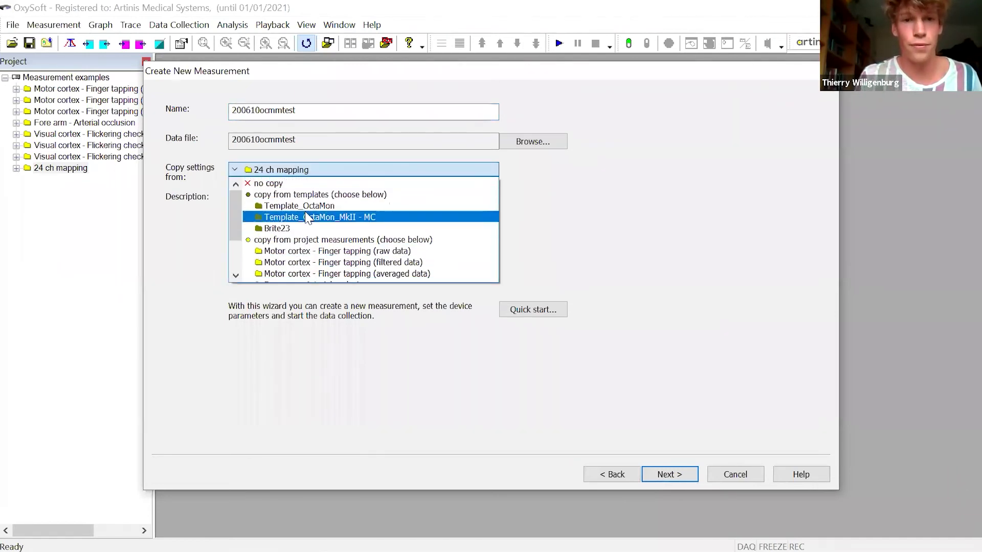
click(271, 183)
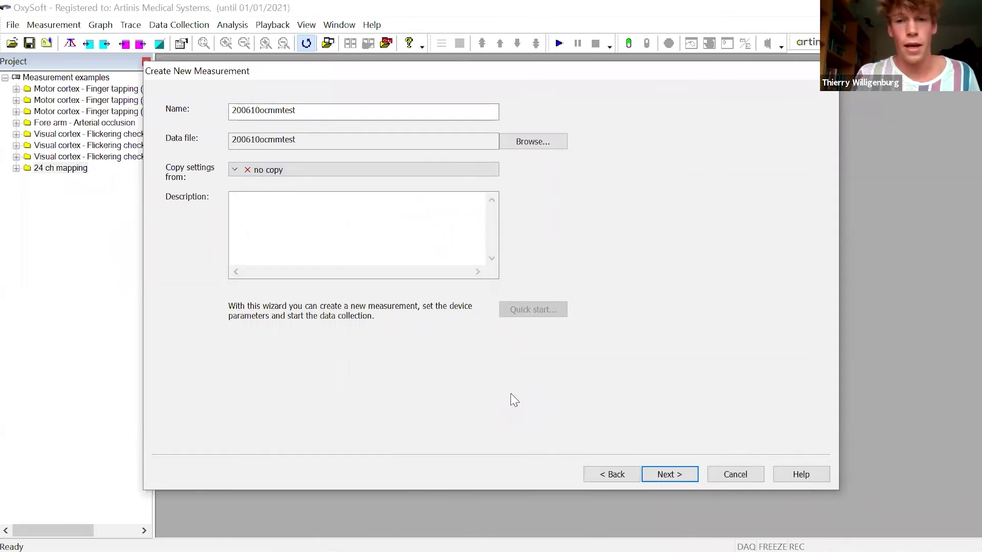
click(661, 476)
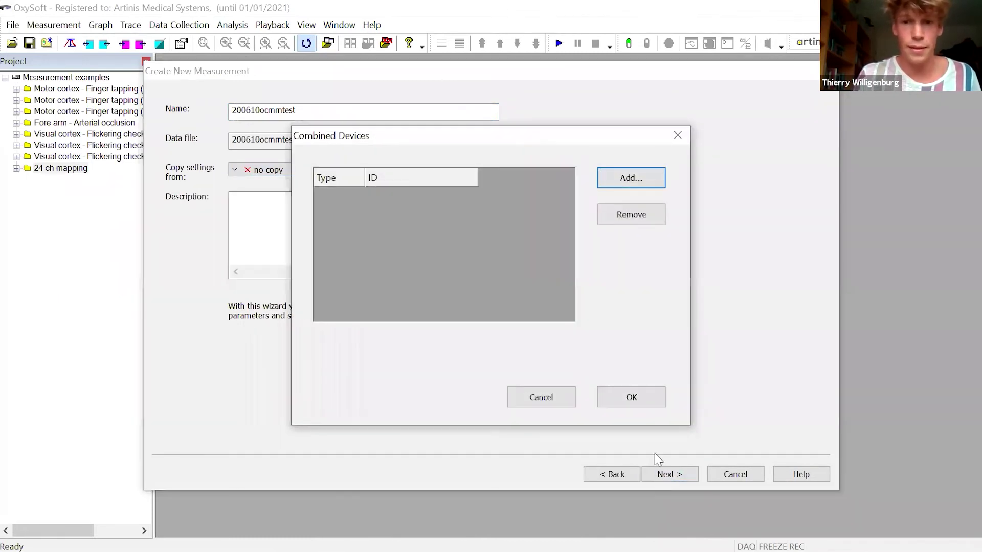
- Add a device of type OxyMon/PortaMon/PortaLite/OctaMon to the combined devices and accept the device list
click(620, 181)
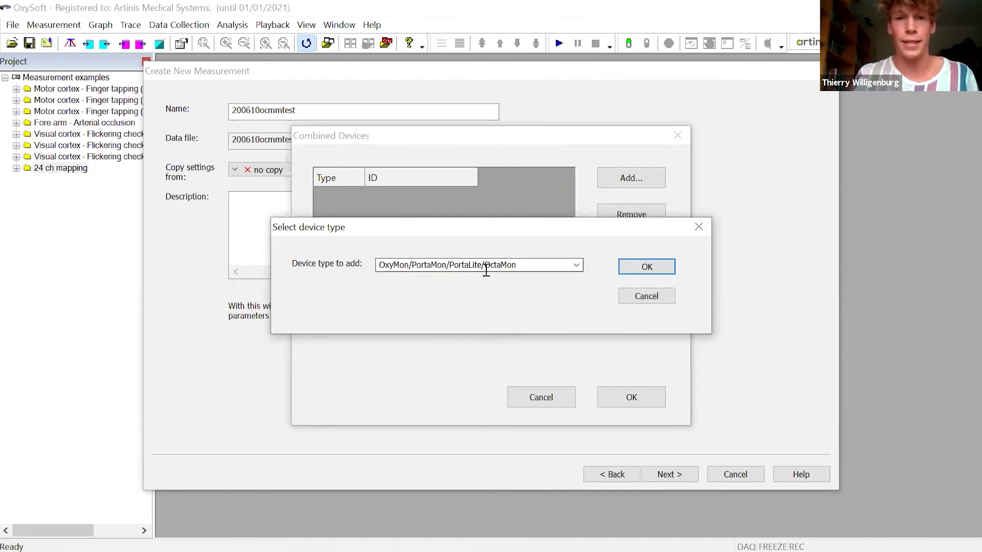
click(633, 268)
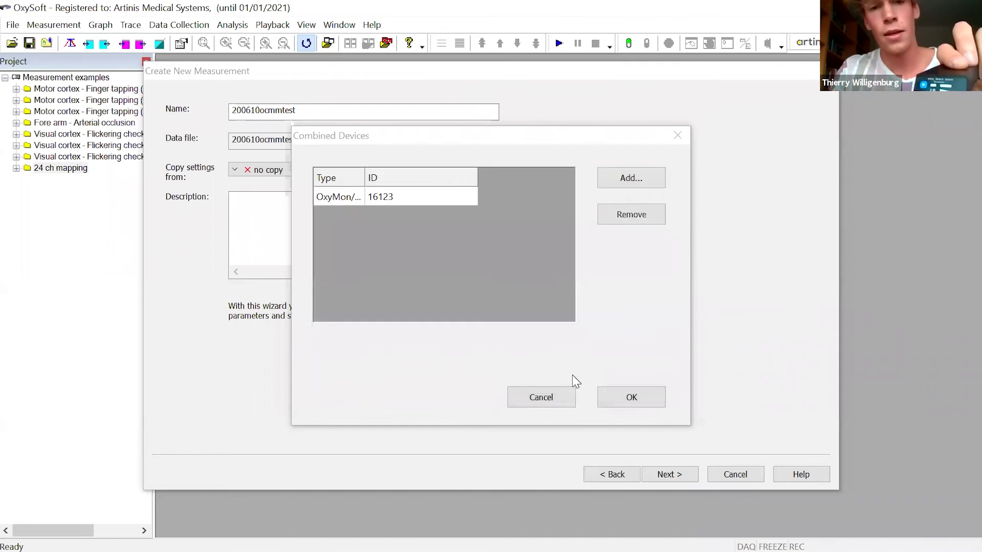
click(615, 395)
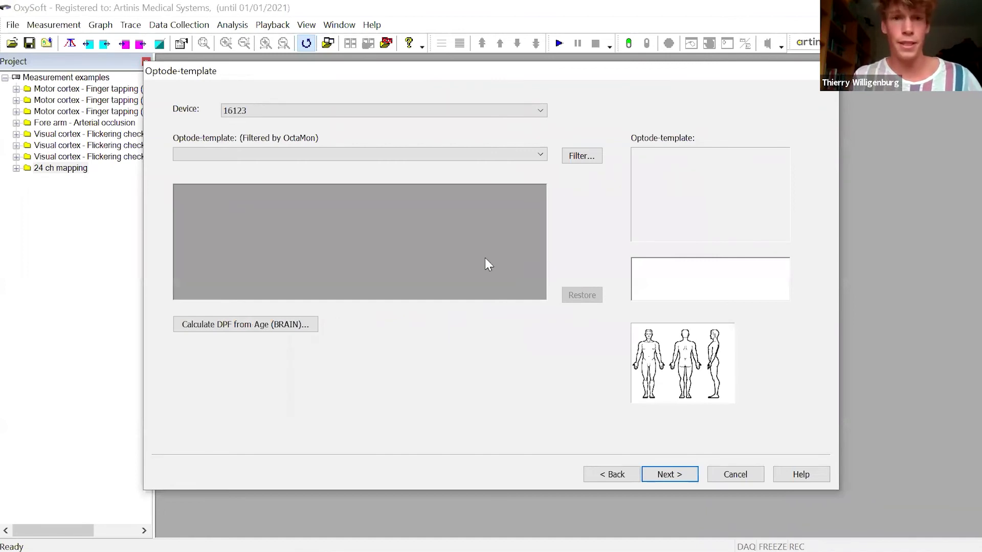
- Select the OctaMon 2x4 channel optode-template and set the DPF to 4 for Group1 and Group2
click(419, 154)
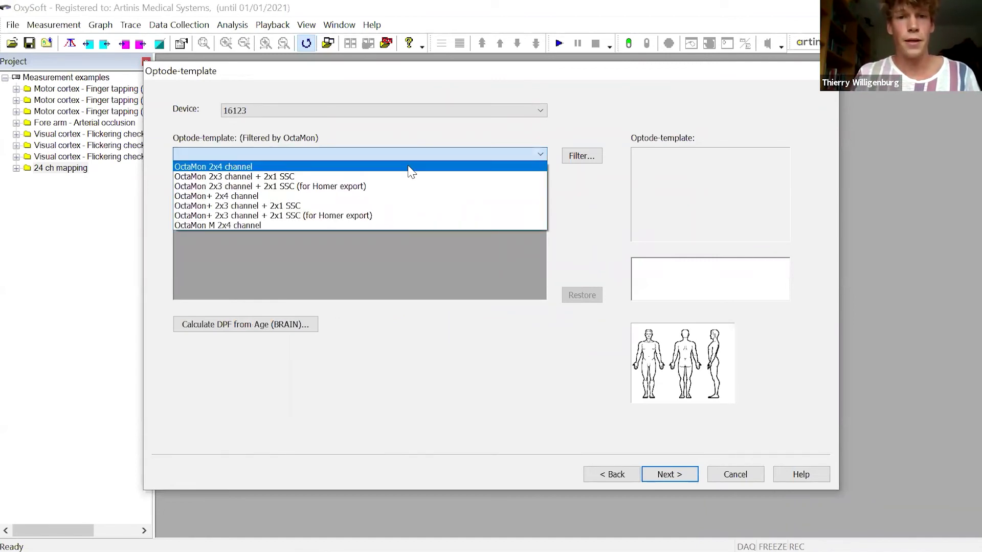
click(410, 169)
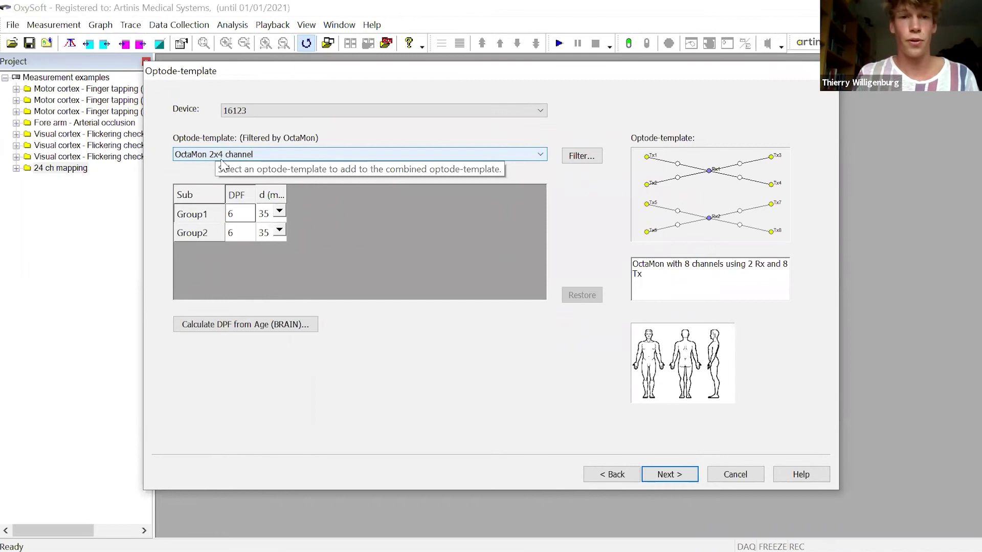
click(236, 214)
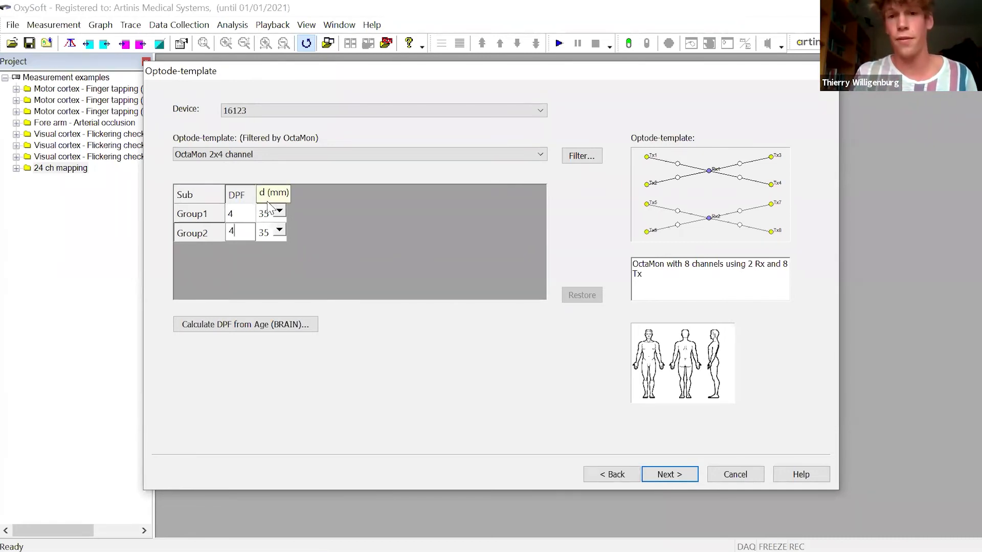
click(661, 480)
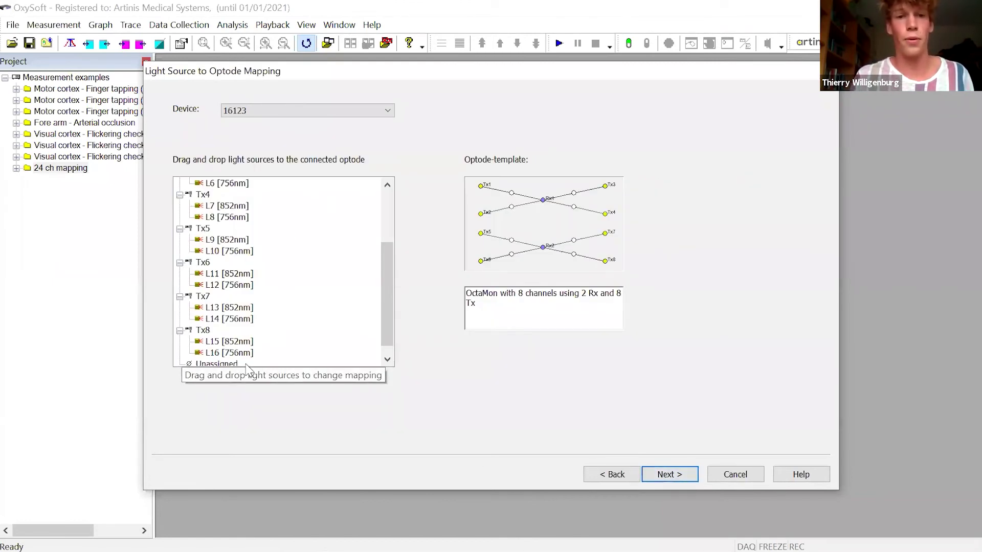
- Keep the default light source mapping and 10 Hz sample rate, and finish the wizard with the start measurement action
click(667, 480)
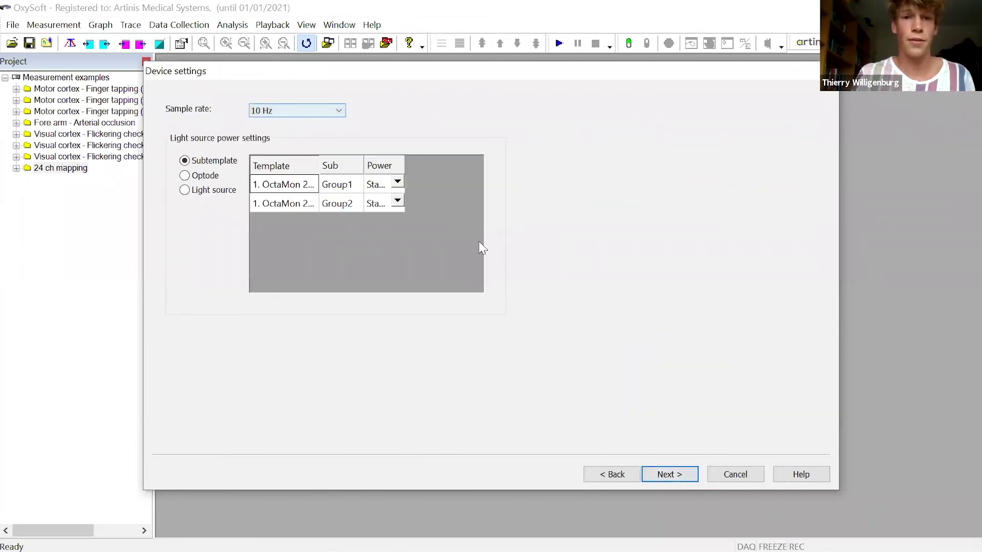
click(670, 476)
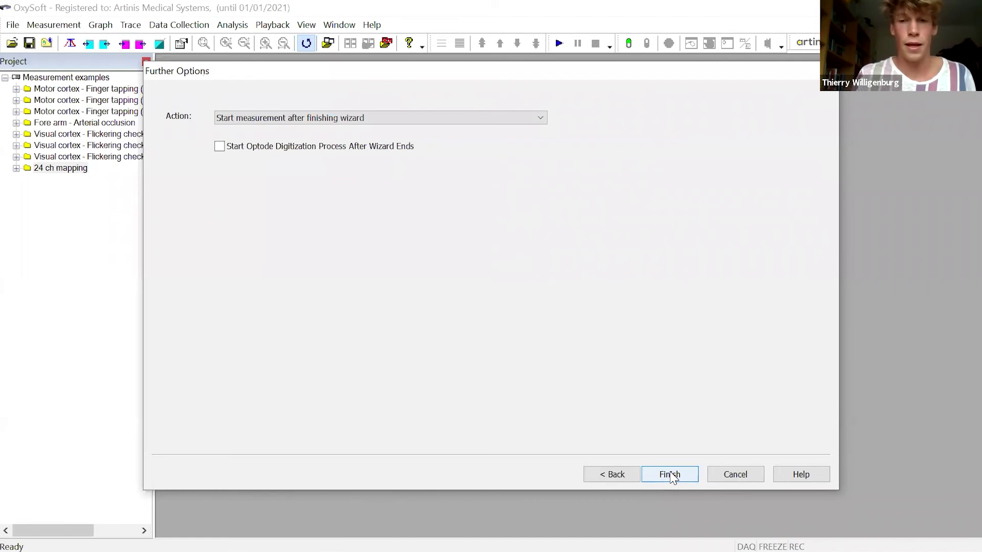
click(670, 475)
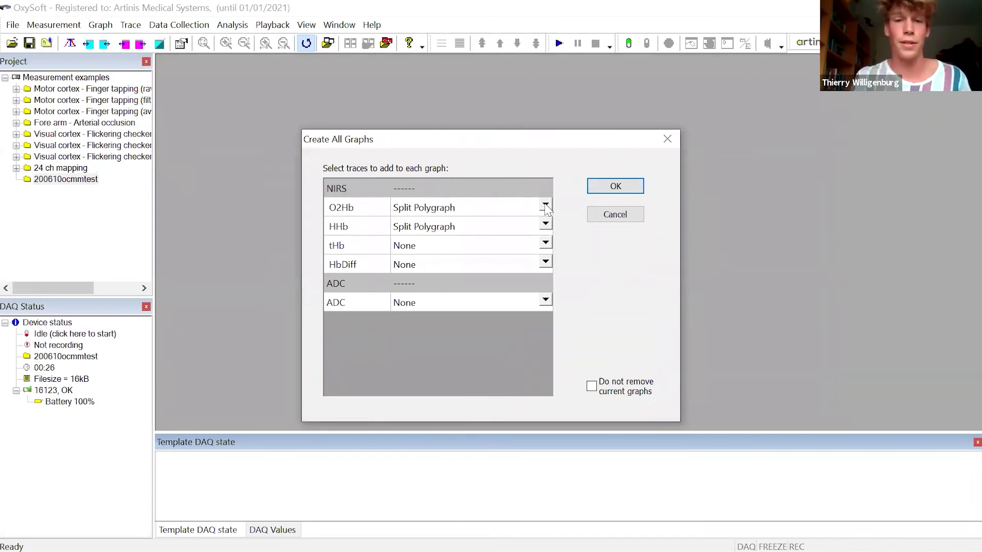
- Create the measurement graphs with the O2Hb, HHb and tHb traces each set to Single graph
click(545, 206)
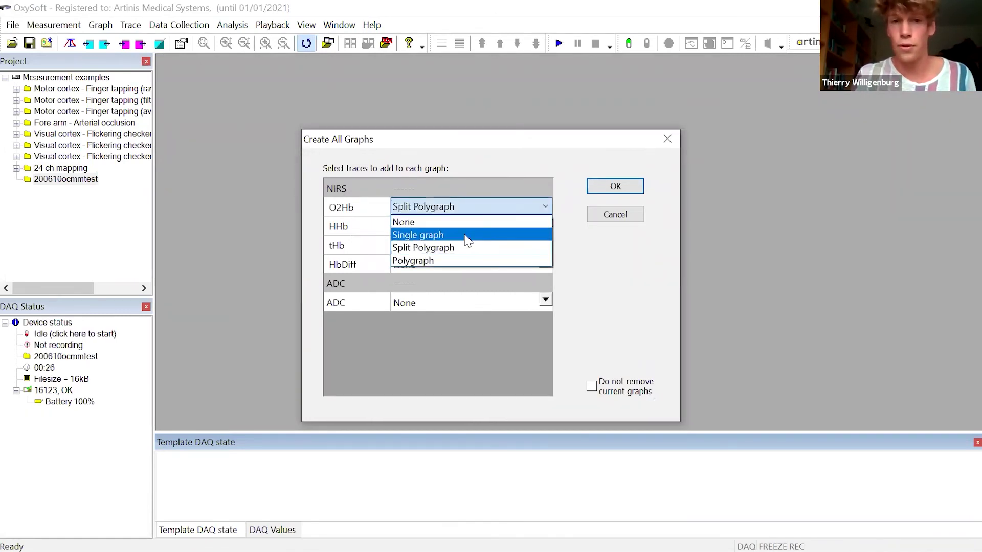
click(467, 233)
click(543, 226)
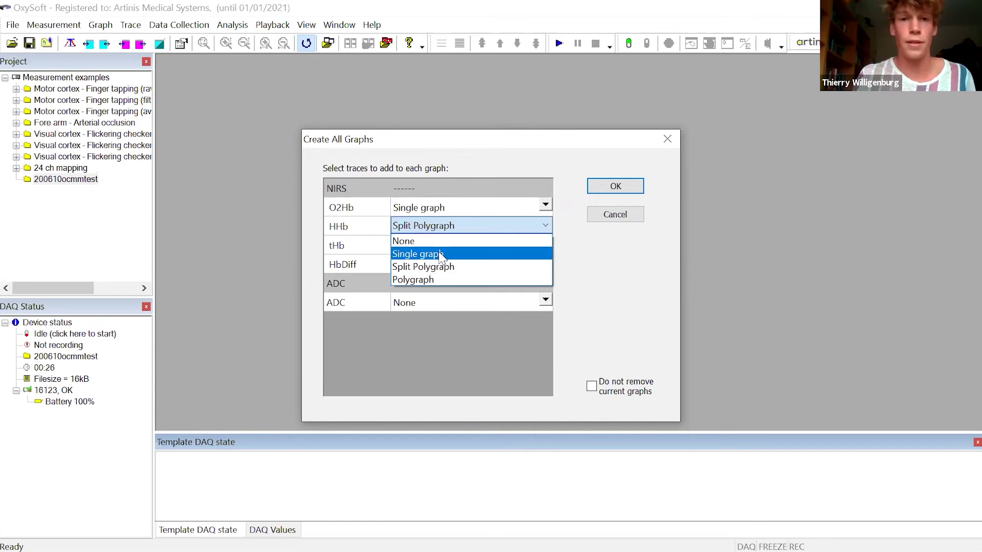
click(418, 253)
click(545, 244)
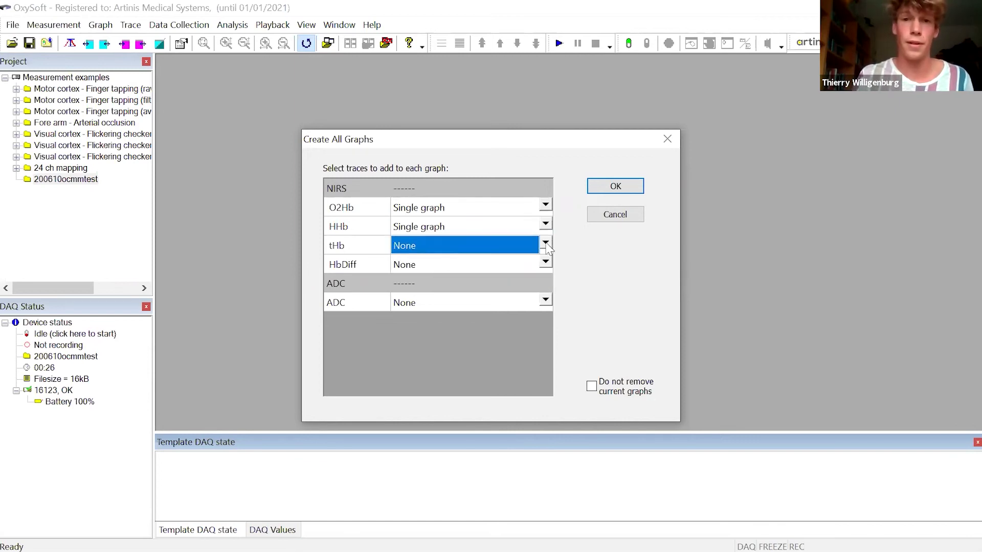
click(460, 274)
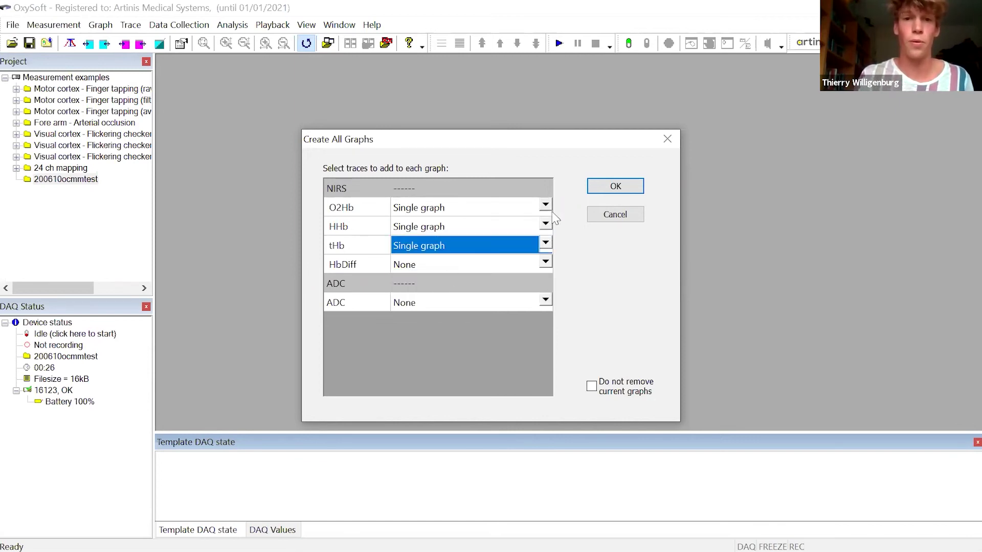
click(597, 187)
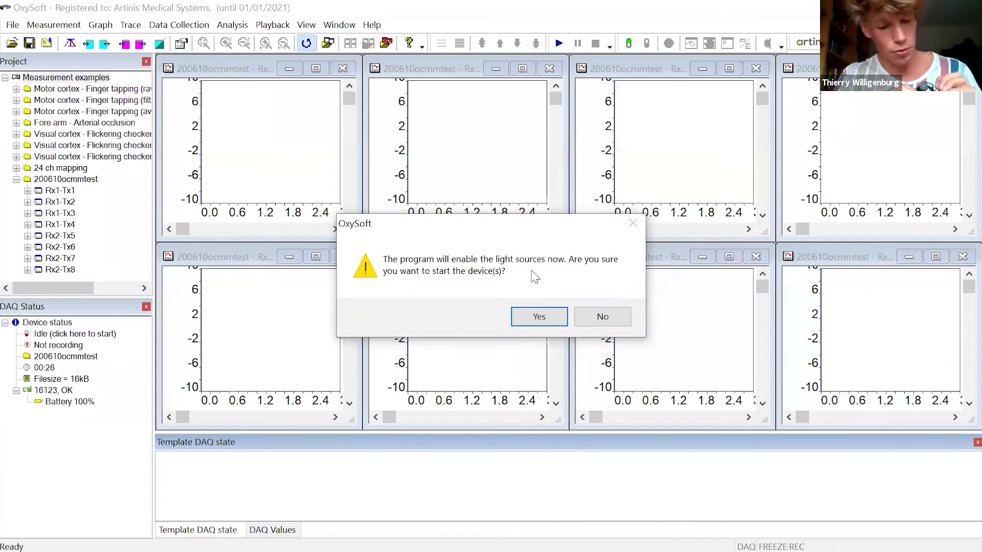
- Start the device with its light sources enabled, leaving the graph properties at their defaults
click(534, 313)
double_click(529, 308)
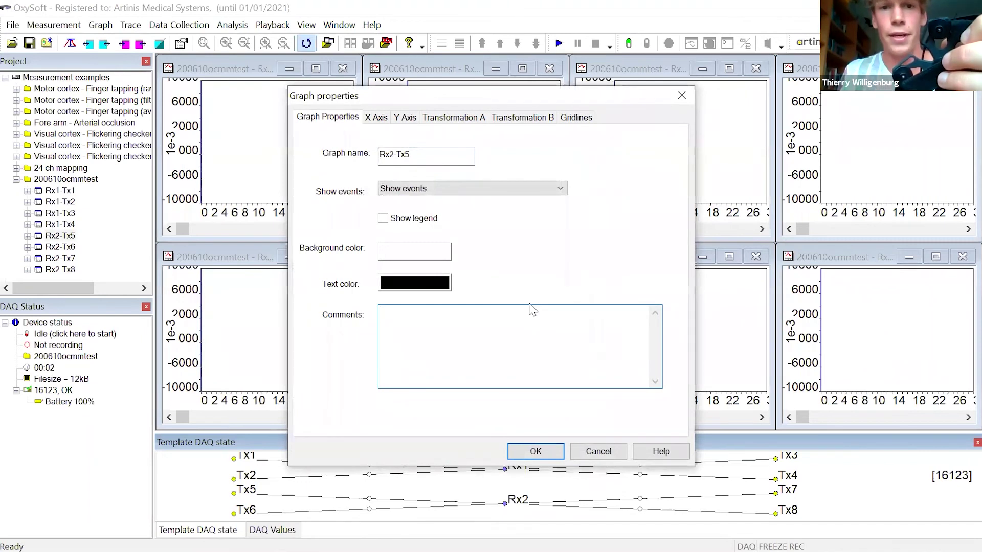
click(536, 452)
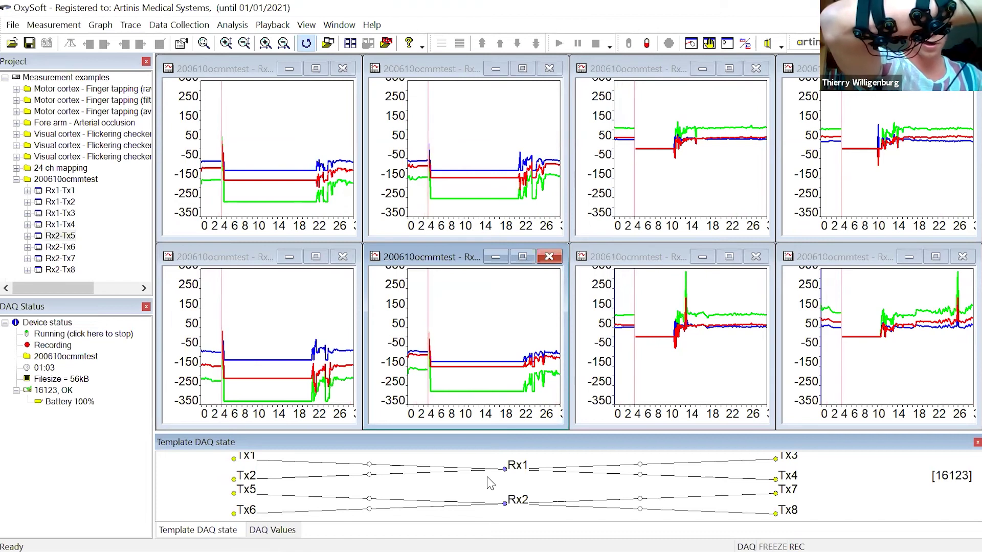
- Move the Template DAQ state pane out of the way and tile the eight graph windows across the freed space
drag(468, 429, 518, 547)
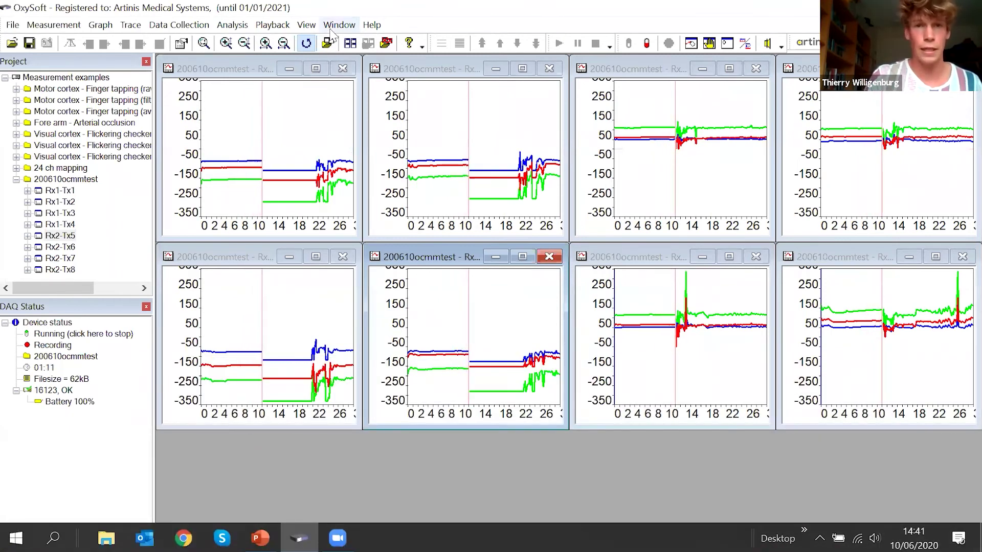
click(339, 24)
click(339, 56)
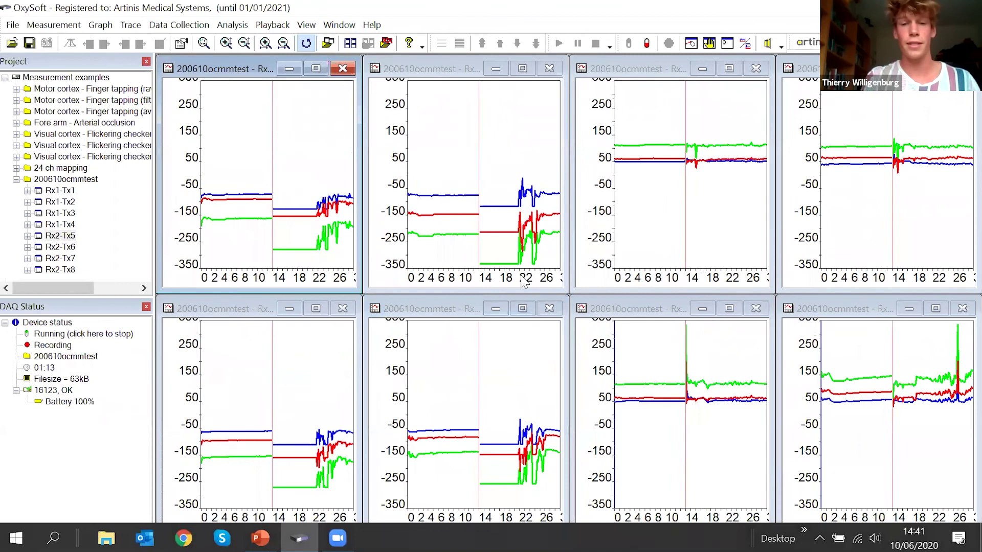
- Check the trace values in the Rx2-Tx6 graph and reset the traces of all graphs to a zero baseline
mouse_move(481, 440)
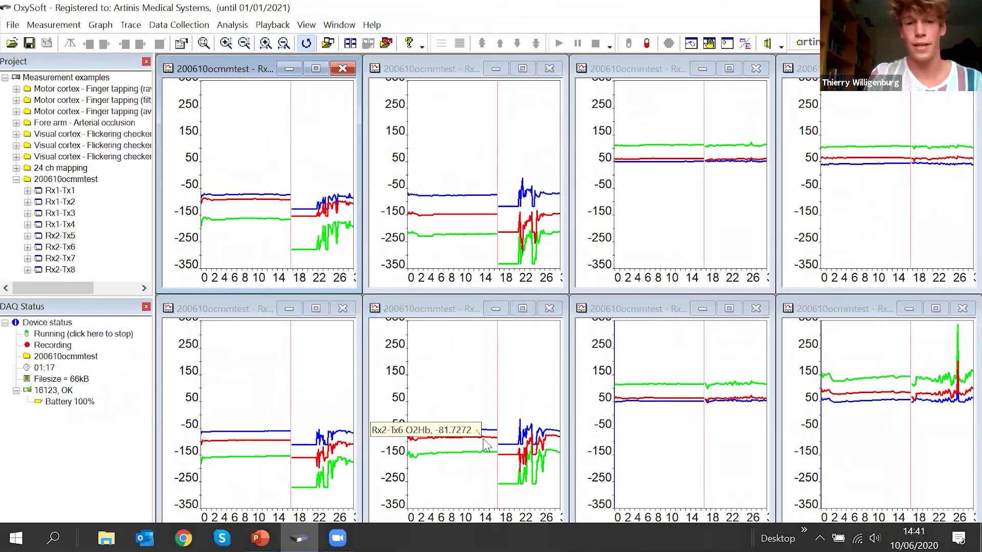
mouse_move(467, 461)
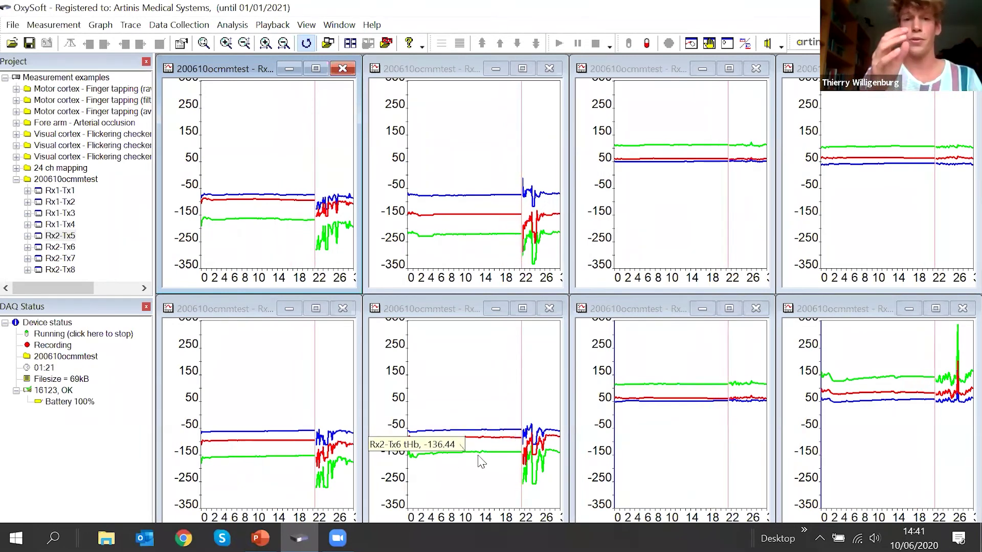
mouse_move(528, 434)
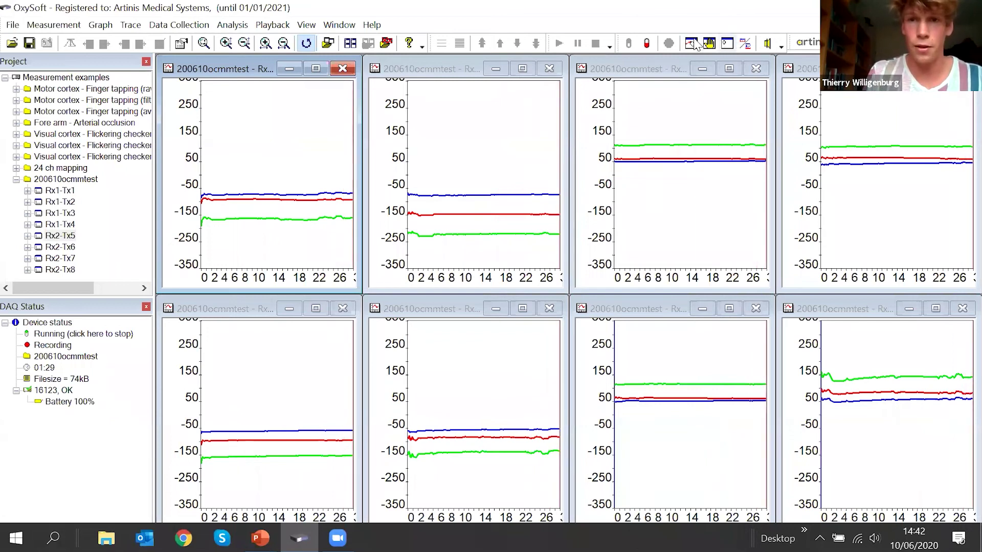
click(709, 44)
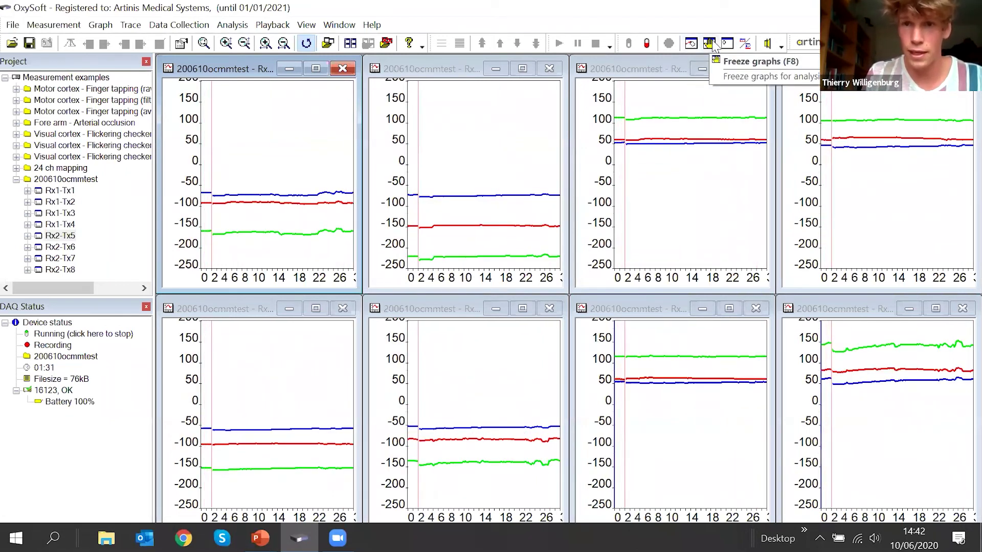
click(729, 44)
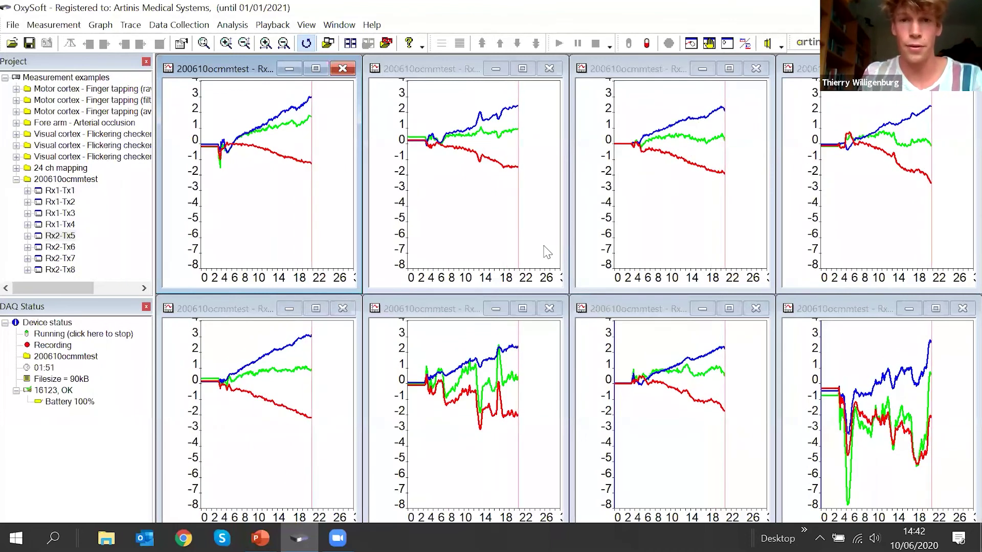
- Insert an event with key R and the event text "rest" into the running recording
click(496, 212)
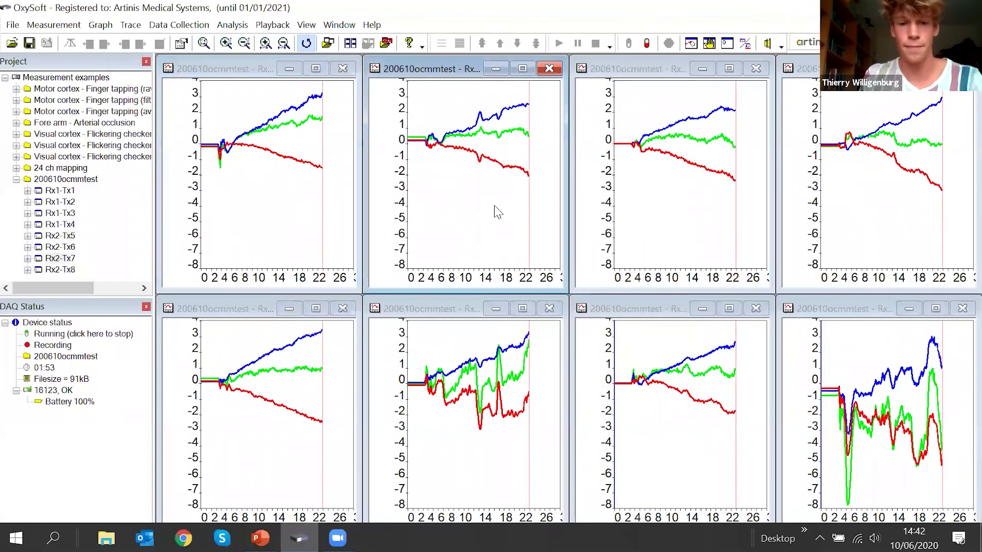
key(r)
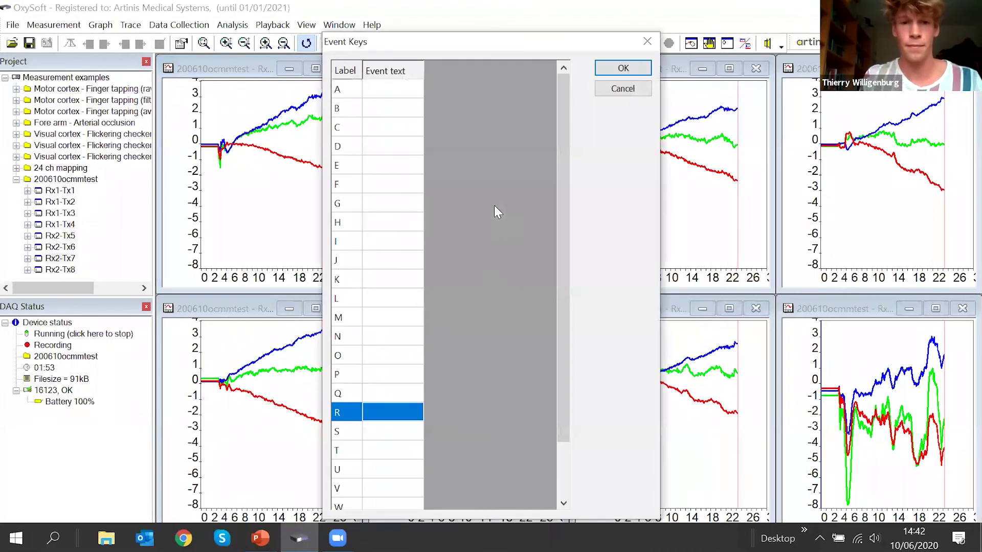
click(377, 415)
click(623, 69)
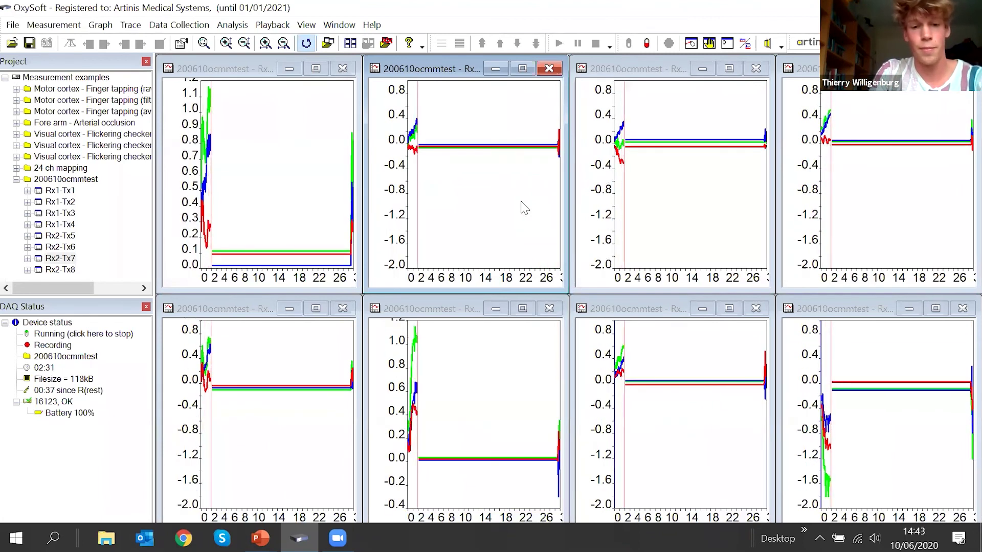
- Mark an R event and, about 30 seconds after it, an S event in the running recording, entering no event text
key(ctrl+e)
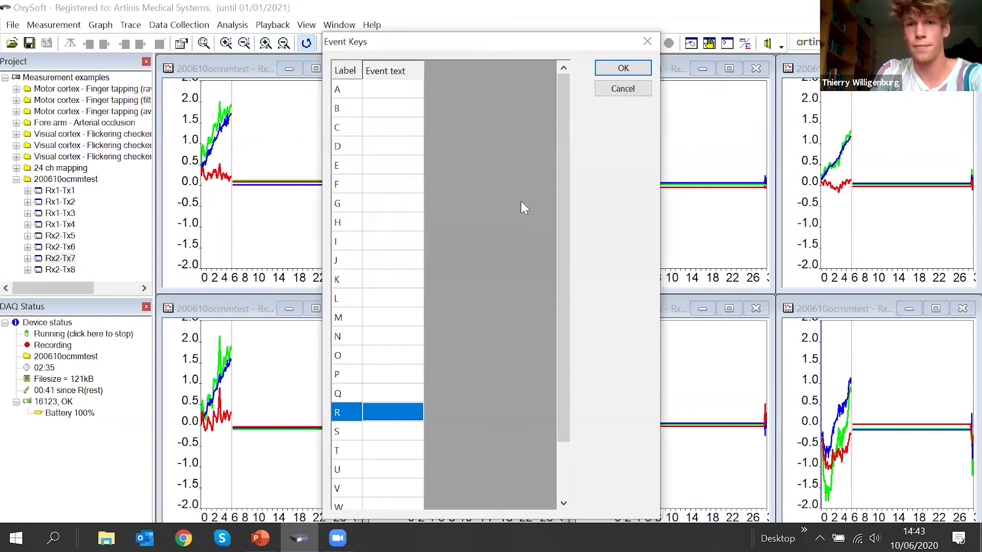
key(Return)
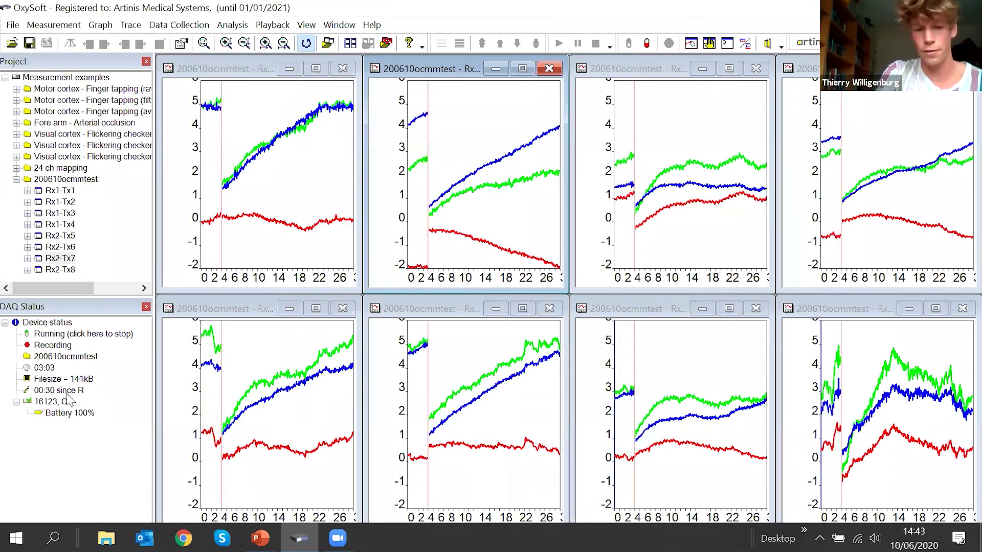
key(s)
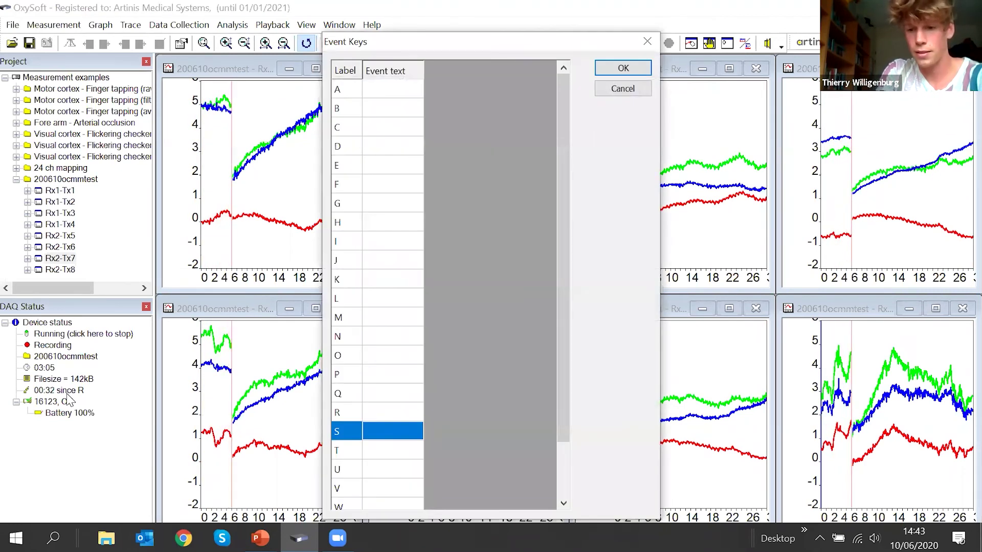
key(Return)
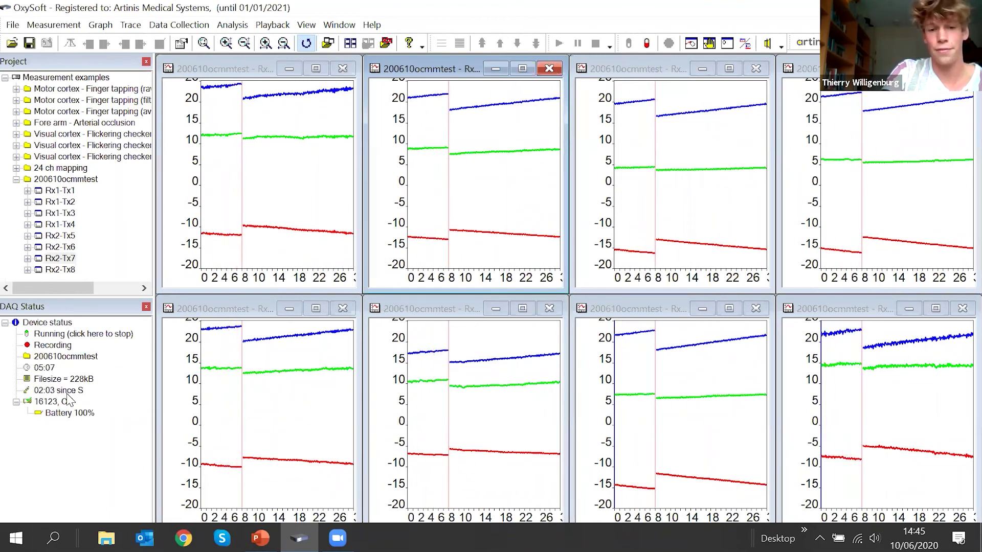
- Mark an E event and, about one minute after it, an F event without event text, and stop the recording
key(ctrl+e)
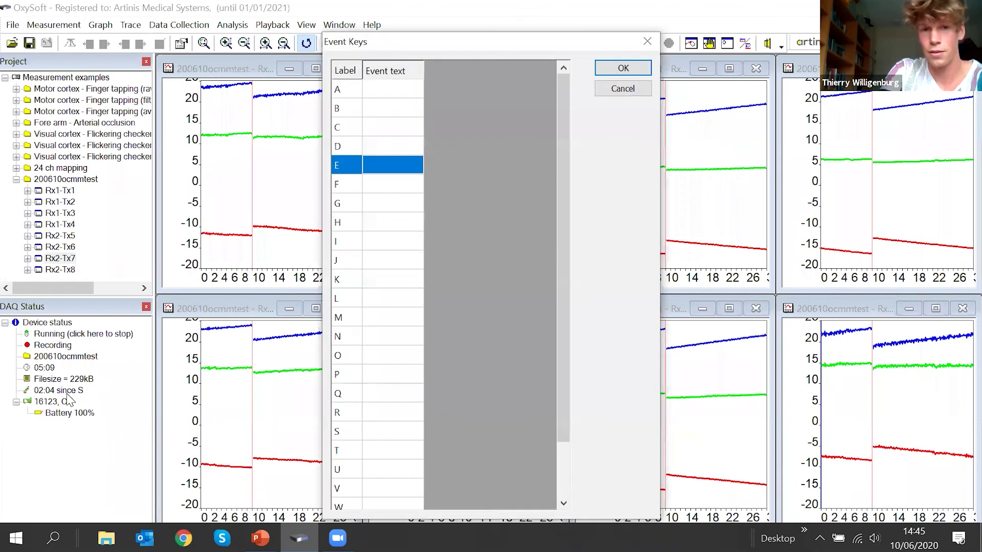
key(Return)
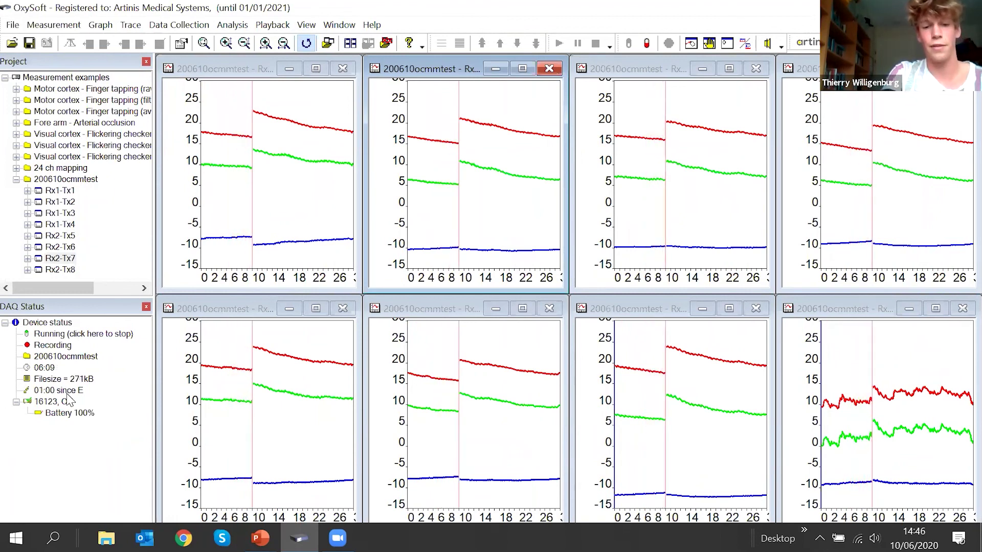
key(f)
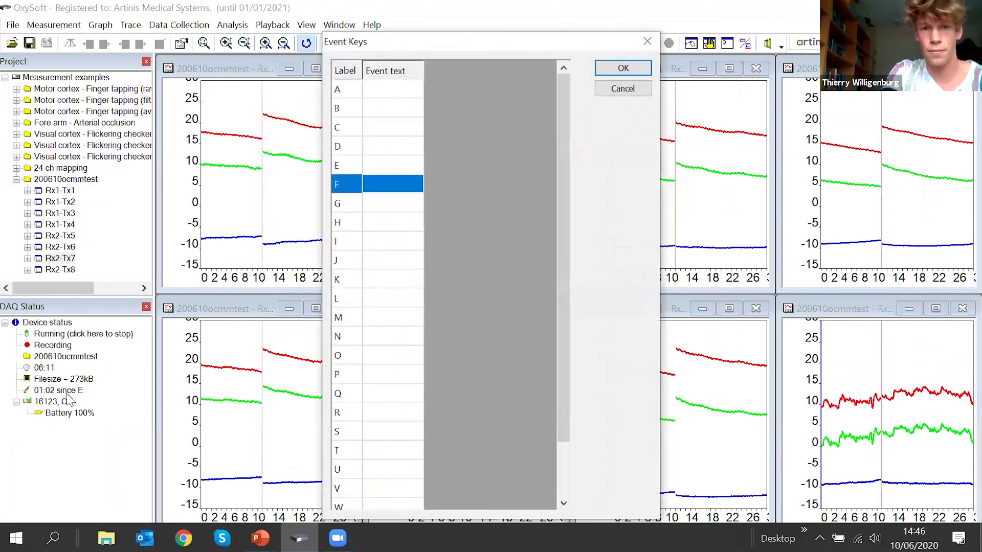
key(Return)
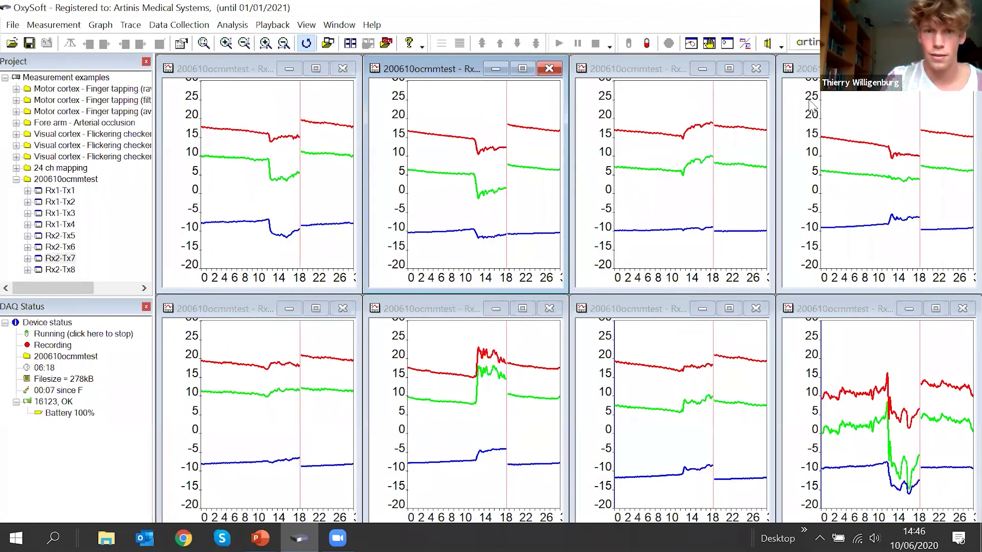
click(646, 42)
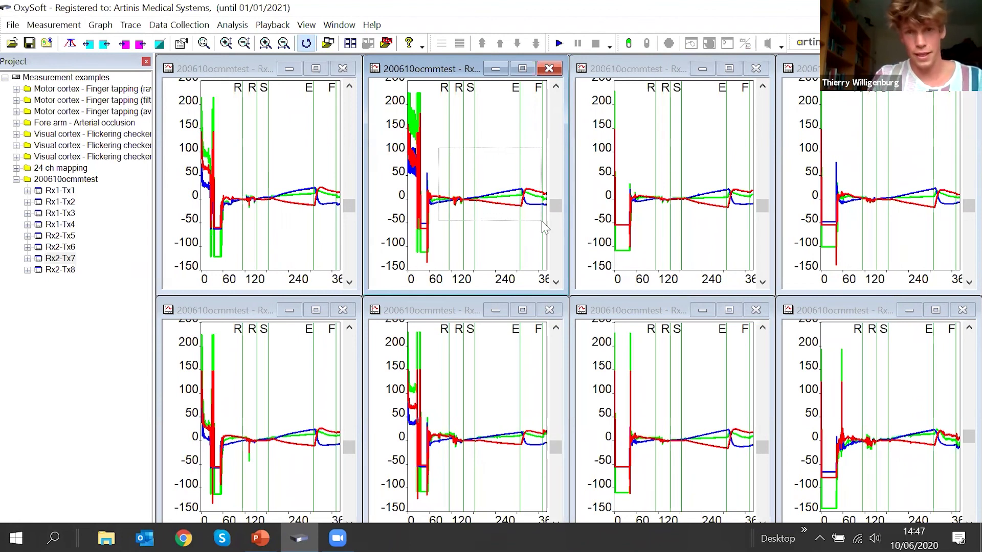
- Set all traces in the measurement to zero shortly after the S event and enlarge the graphs to the S to F range
drag(549, 223, 548, 223)
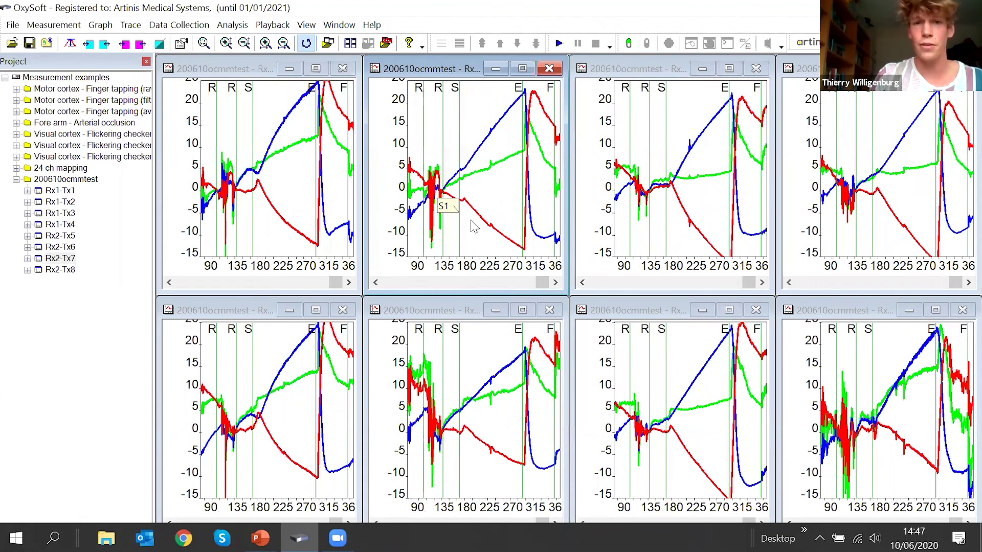
right_click(457, 131)
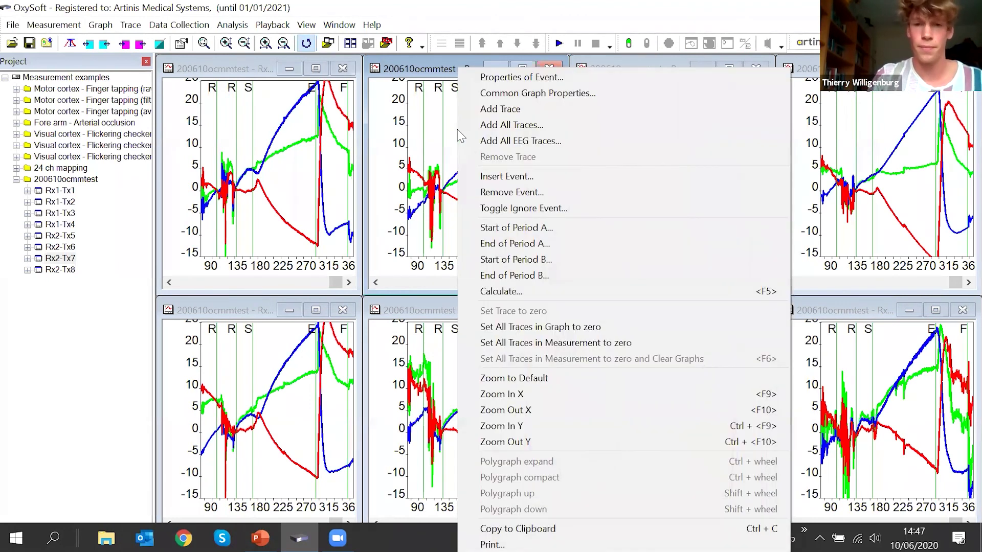
click(513, 343)
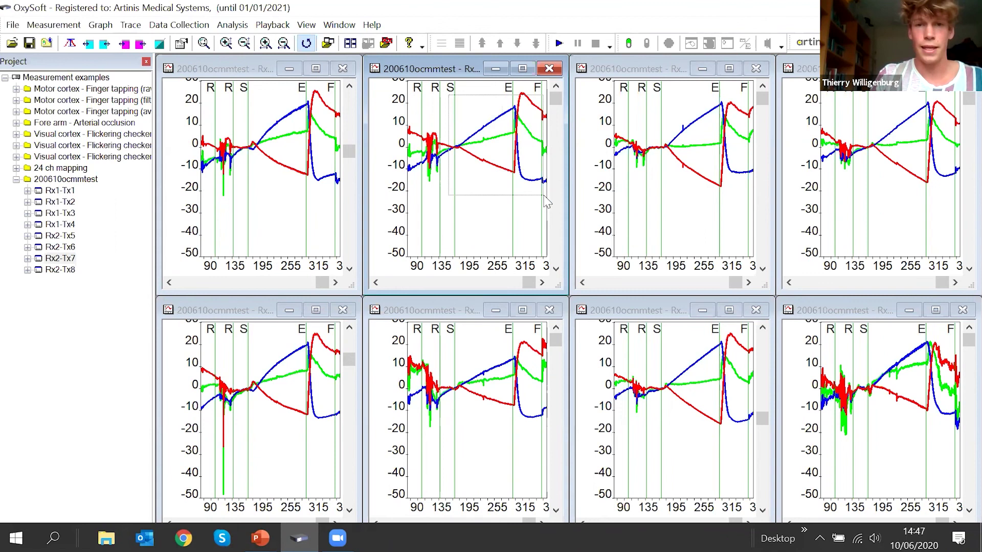
drag(545, 196, 543, 198)
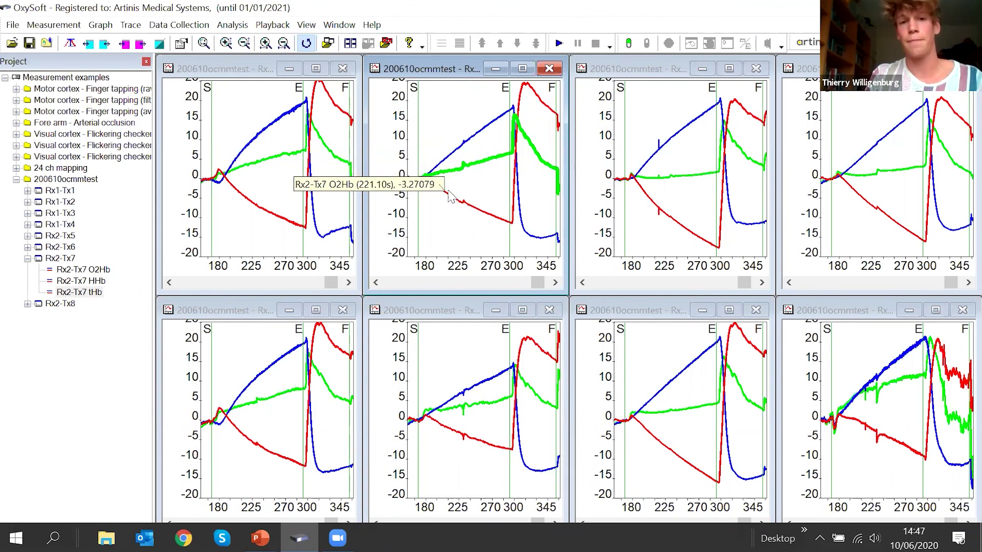
- Start a calculation and assign the Rx2-Tx5 O2Hb trace as its data source
mouse_move(447, 177)
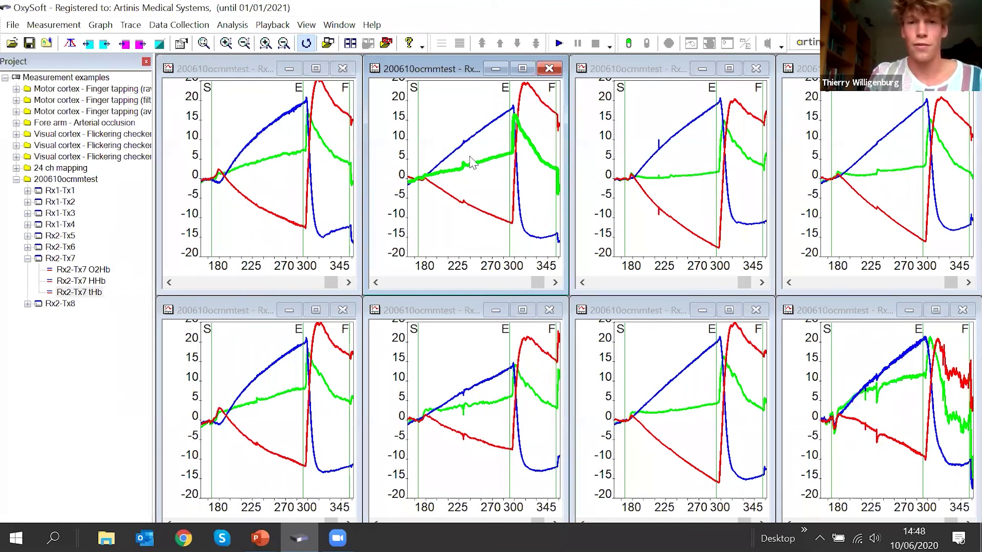
click(234, 25)
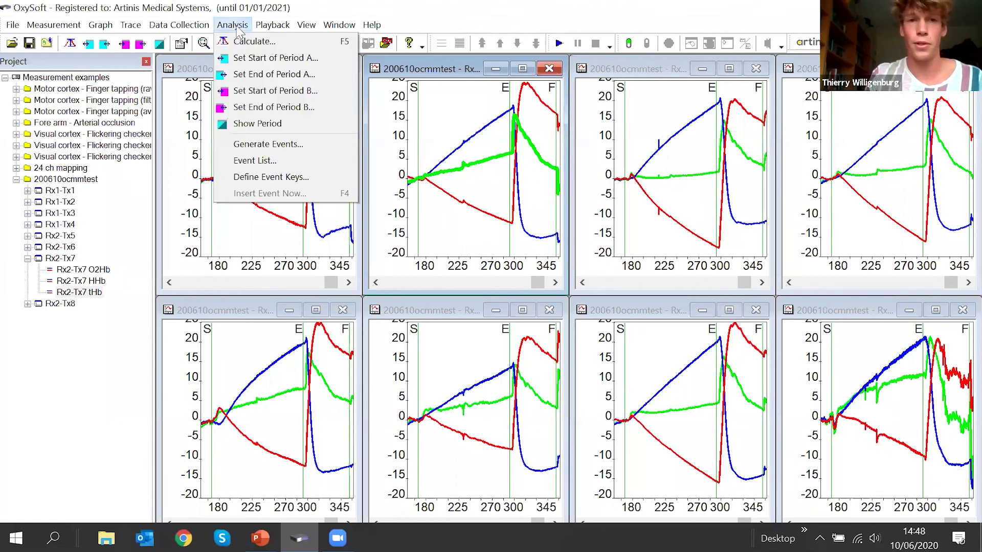
click(250, 45)
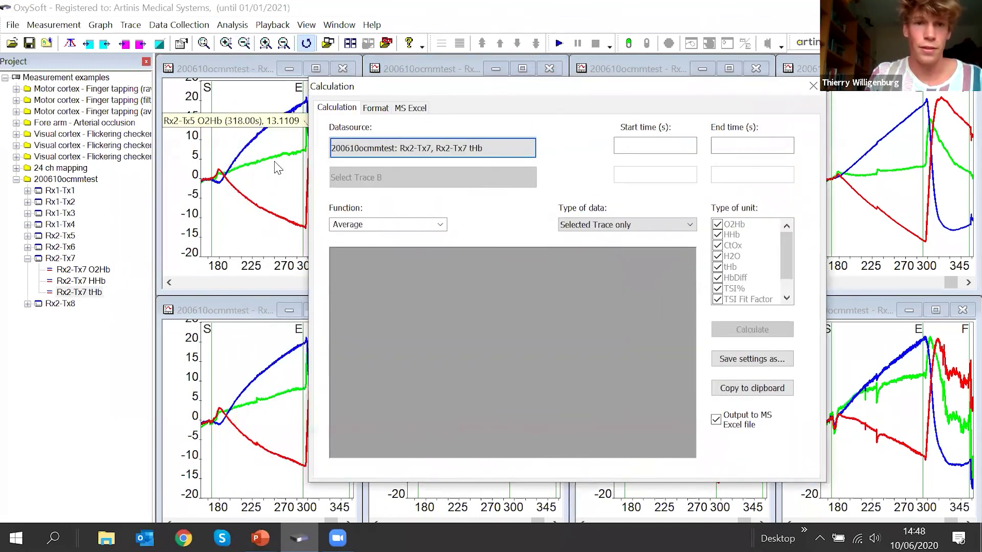
click(251, 203)
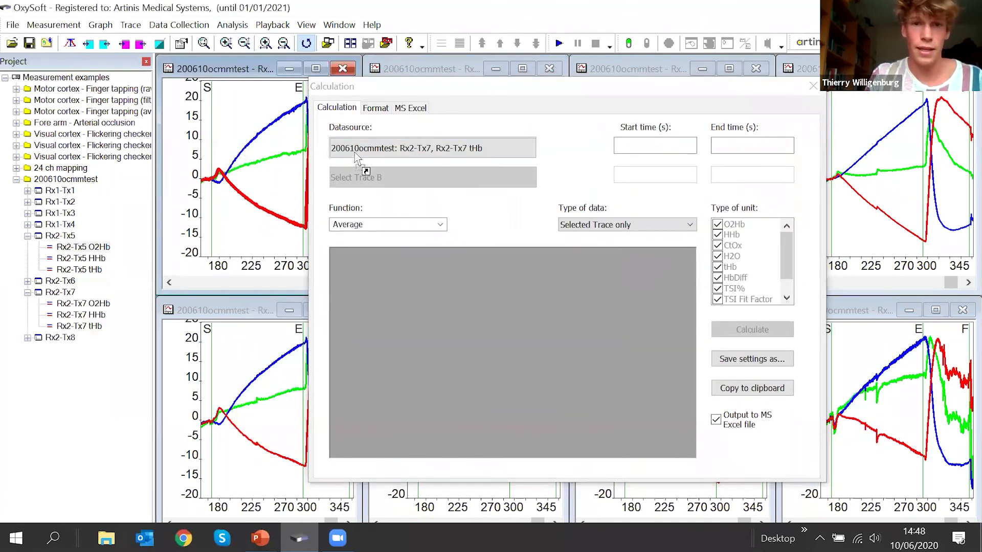
drag(358, 158, 358, 158)
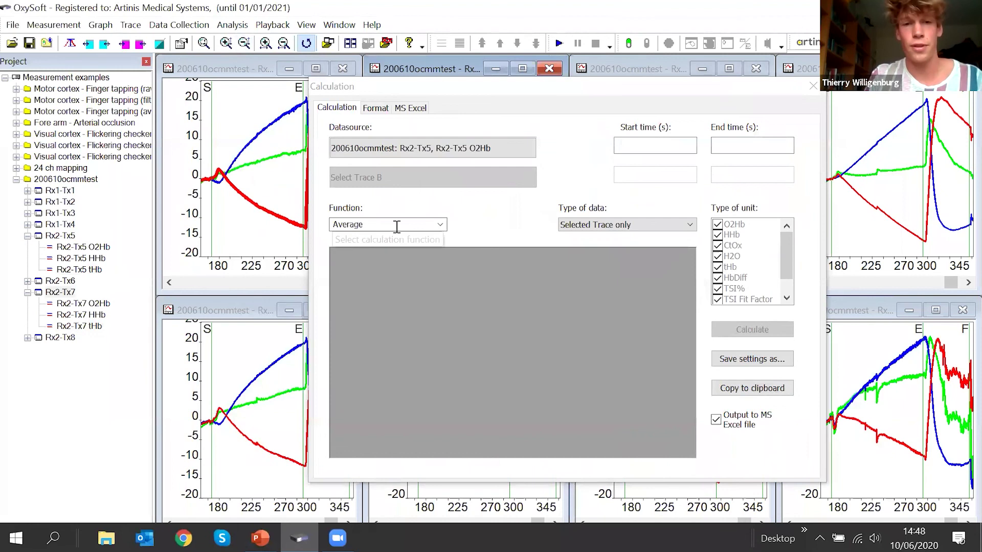
- Set the calculation function to VO2 with a start time of 225 s and an end time of 235 s
click(440, 226)
click(427, 223)
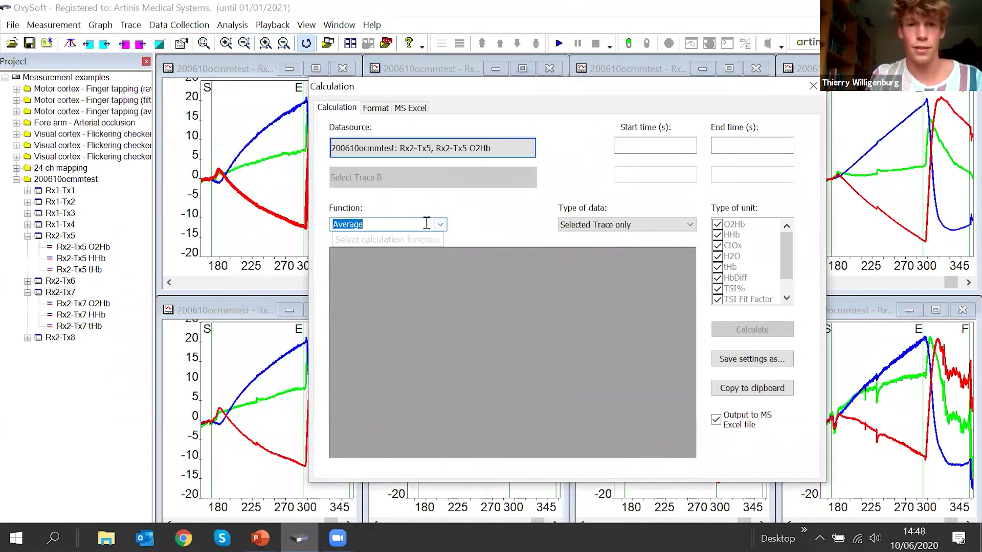
click(439, 228)
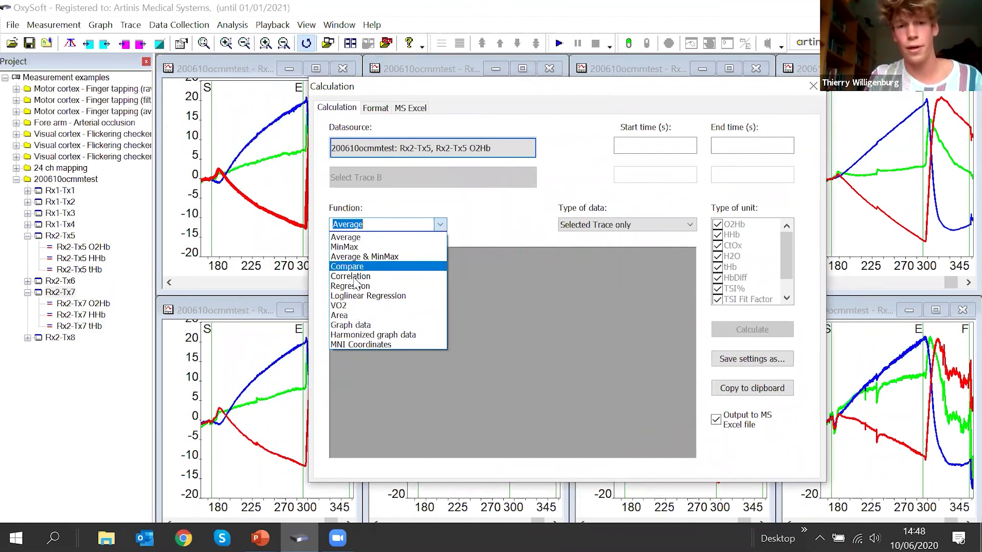
key(Escape)
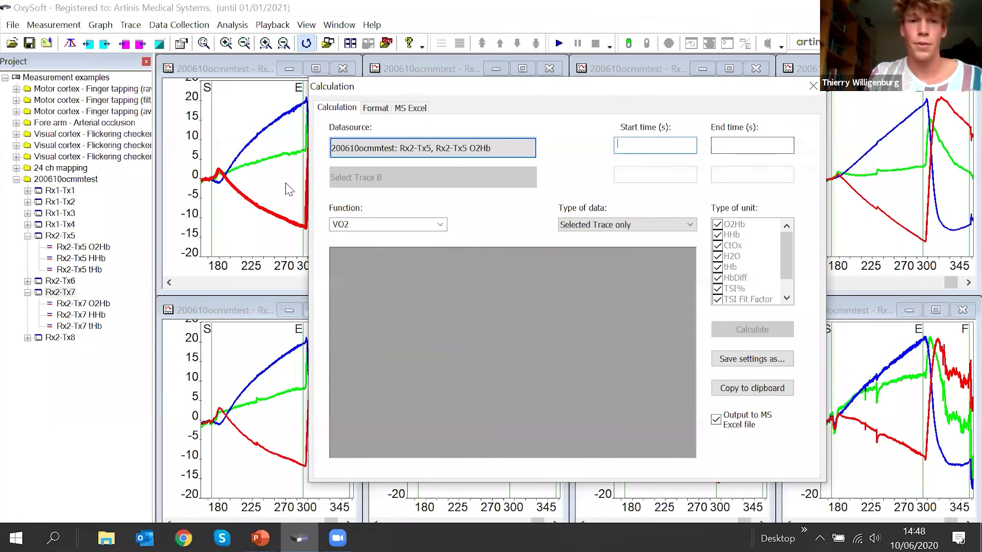
mouse_move(263, 224)
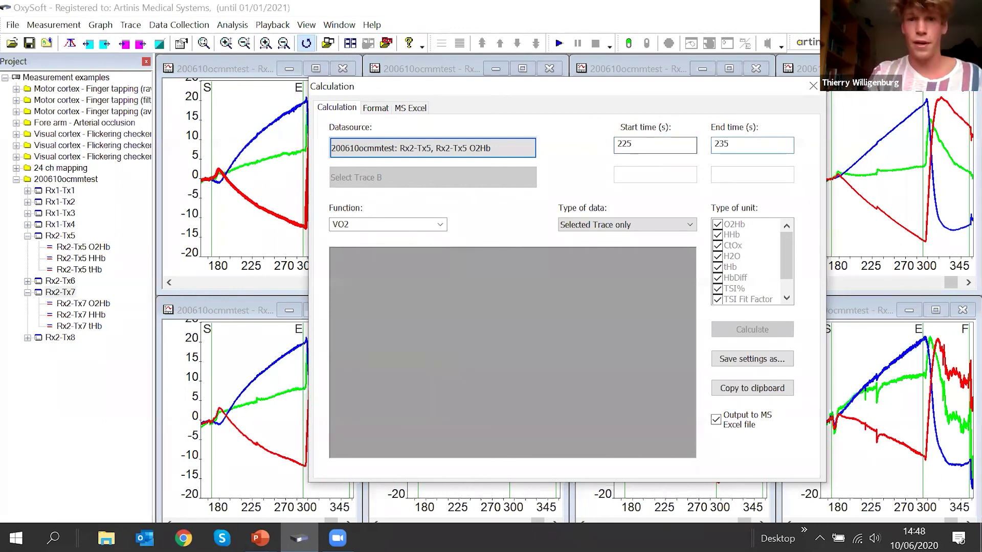
- Calculate VO2 for all opened graphs, review the results per channel and close the calculation
click(592, 230)
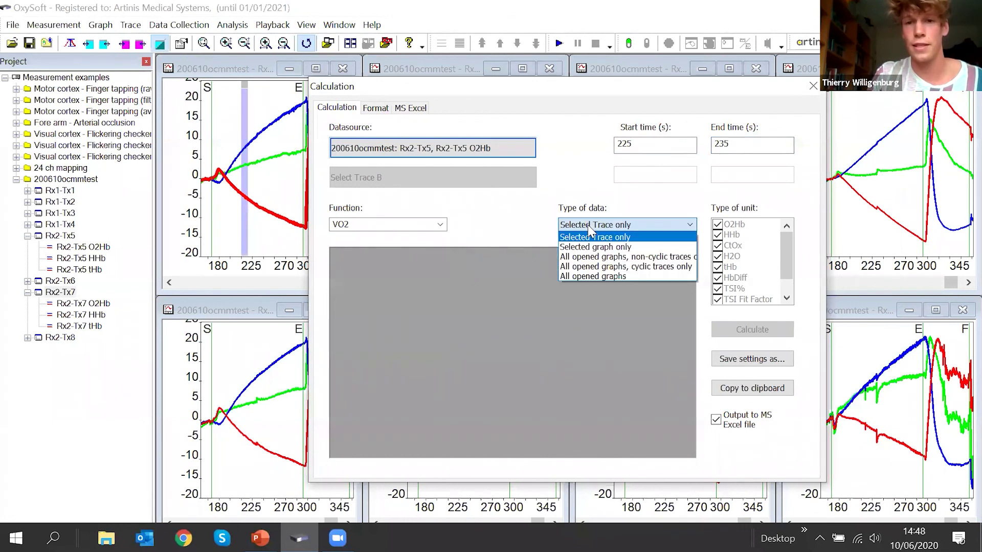
click(582, 276)
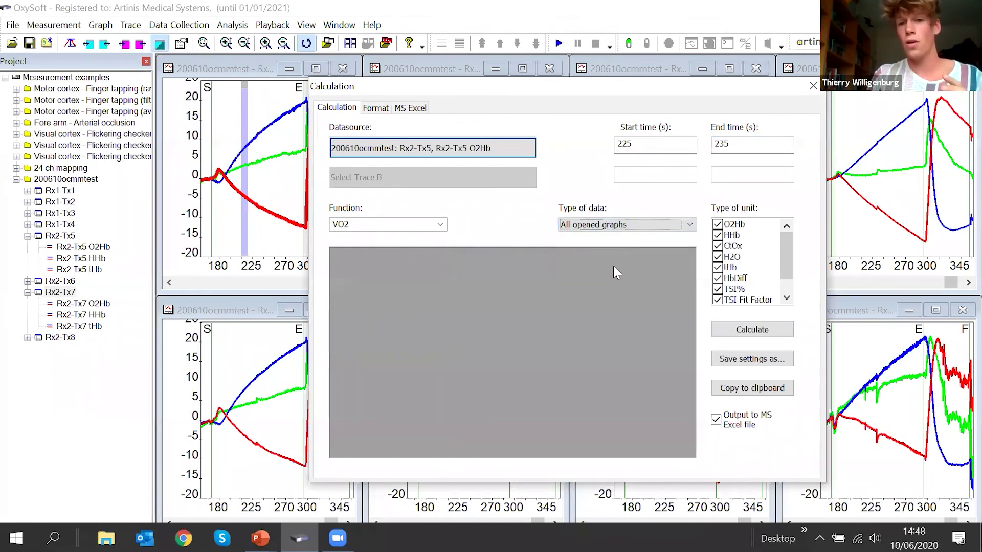
click(738, 333)
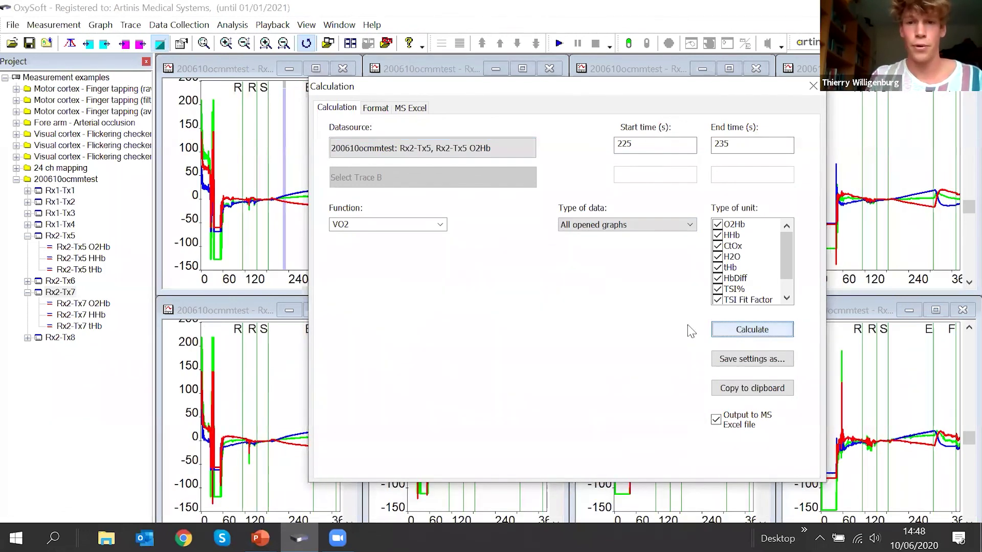
drag(689, 296, 689, 354)
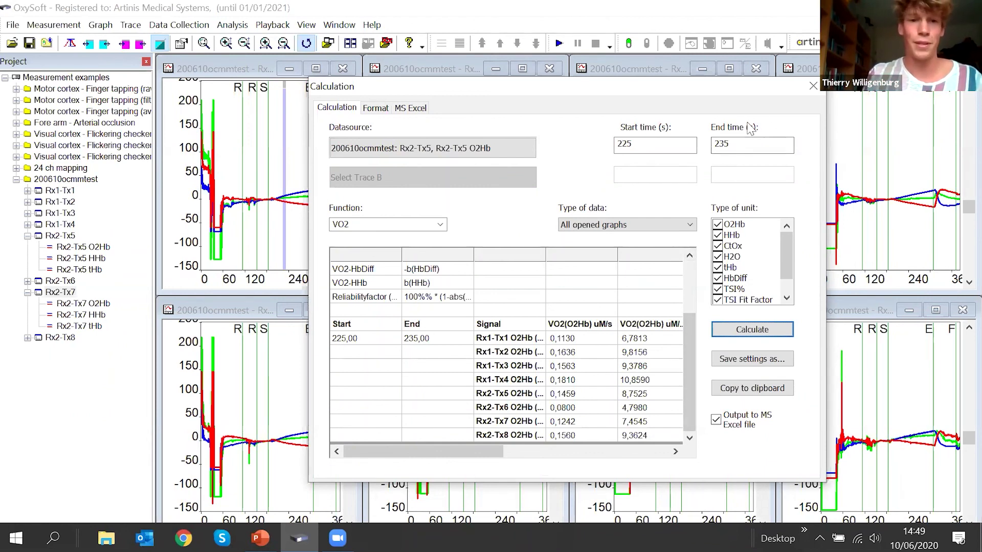
click(812, 85)
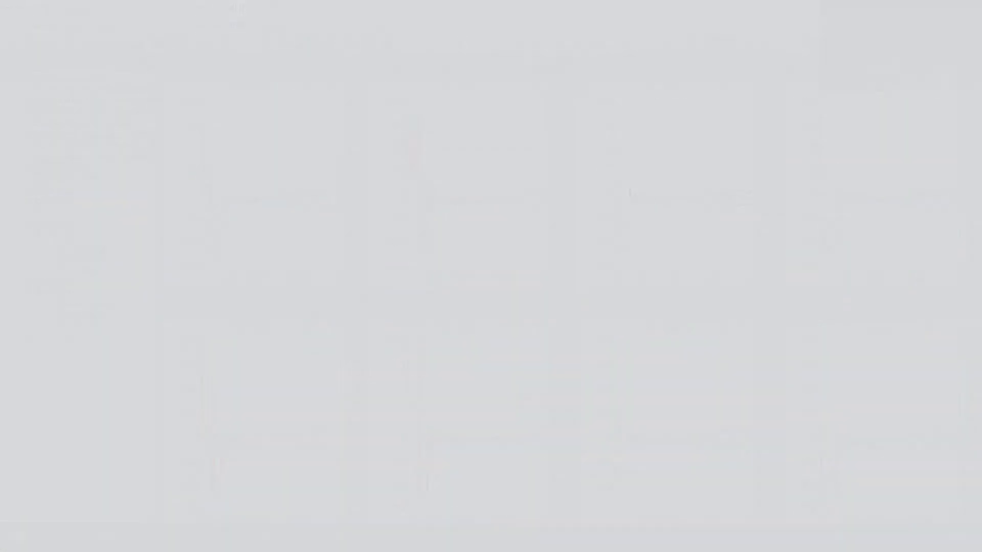